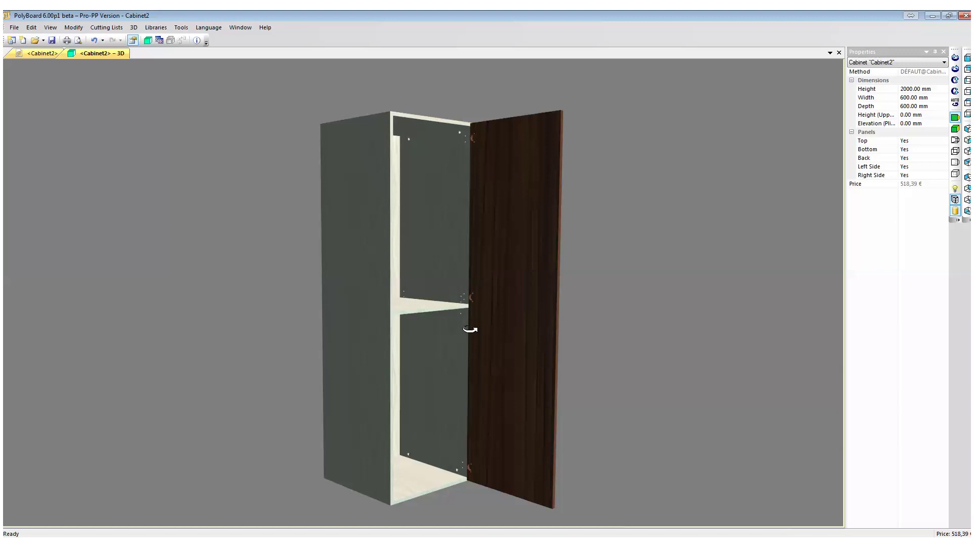
- Examine the middle door hinge and the shelf fittings of the cabinet in the 3D view
{"action": "left_click_drag", "start_coordinate": [477, 350], "coordinate": [478, 327]}
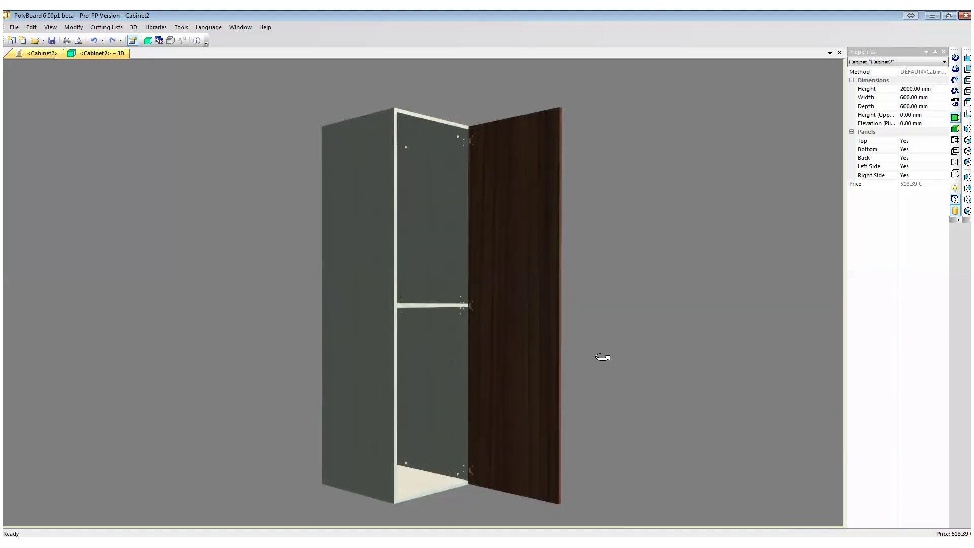
{"action": "left_click_drag", "start_coordinate": [496, 326], "coordinate": [620, 338]}
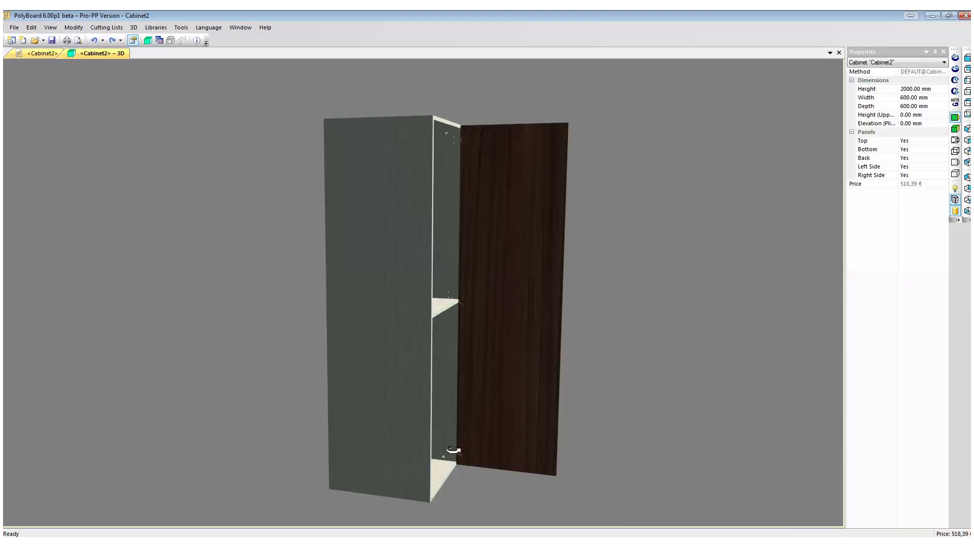
{"action": "left_click_drag", "start_coordinate": [470, 307], "coordinate": [326, 305]}
{"action": "scroll", "coordinate": [422, 313], "scroll_direction": "up", "scroll_amount": 3}
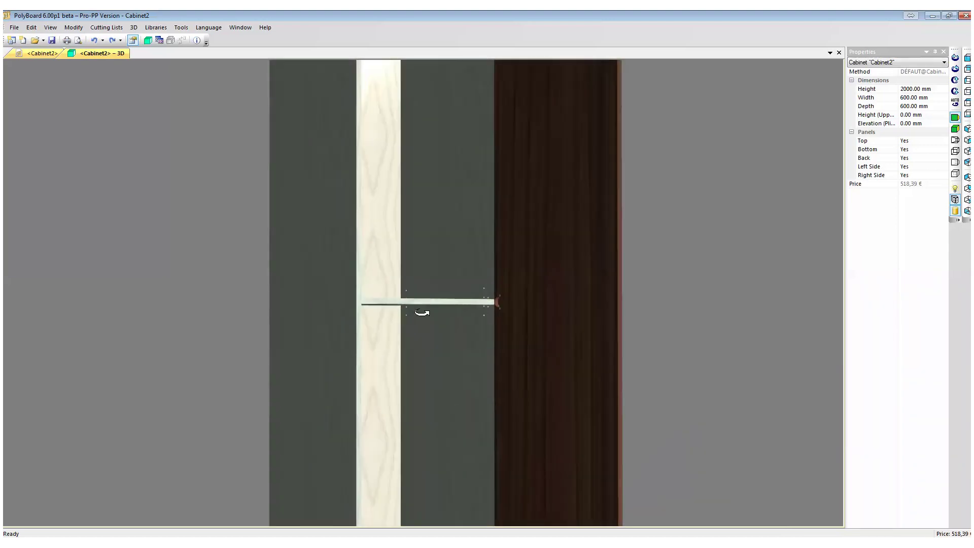
{"action": "middle_click_drag", "start_coordinate": [422, 313], "coordinate": [410, 239]}
{"action": "scroll", "coordinate": [409, 244], "scroll_direction": "down", "scroll_amount": 2}
{"action": "left_click_drag", "start_coordinate": [409, 248], "coordinate": [449, 277]}
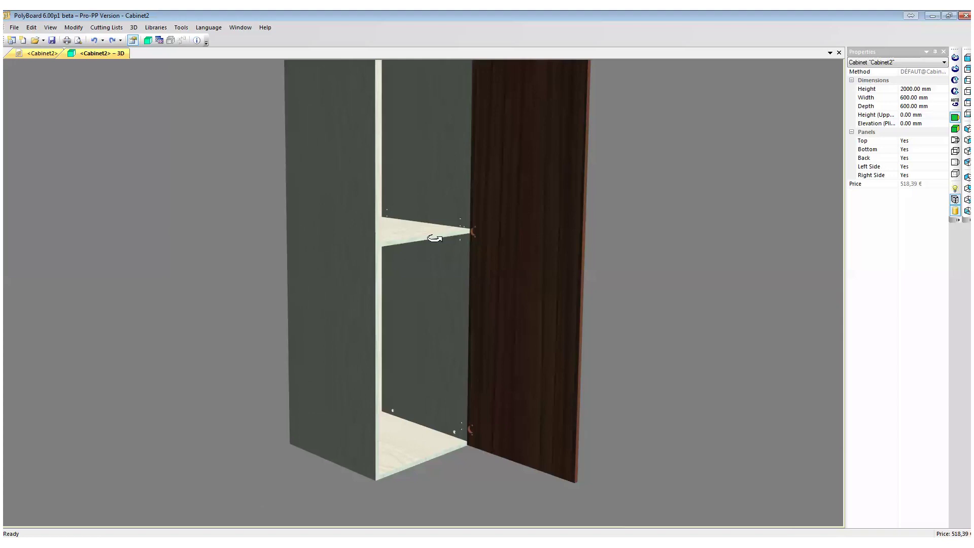
{"action": "scroll", "coordinate": [446, 279], "scroll_direction": "down", "scroll_amount": 4}
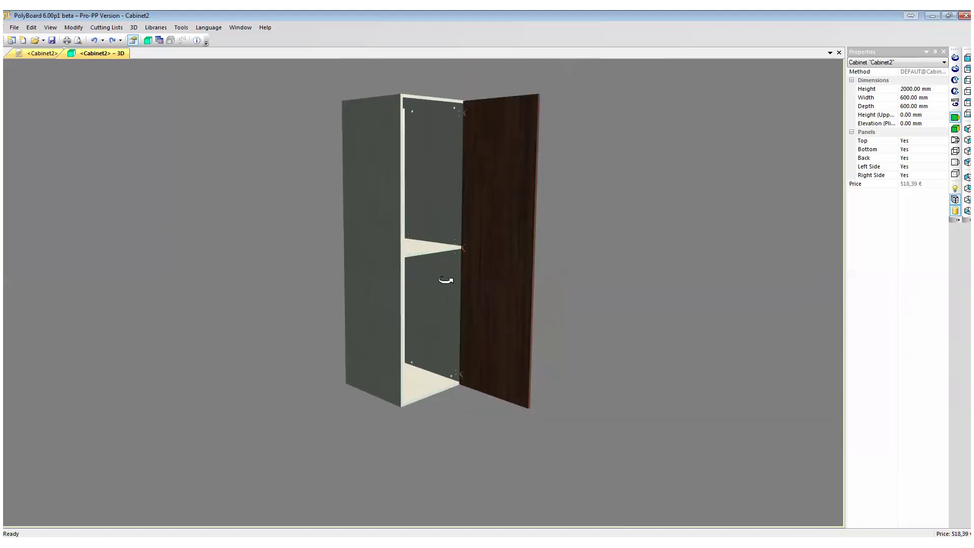
{"action": "scroll", "coordinate": [470, 276], "scroll_direction": "up", "scroll_amount": 5}
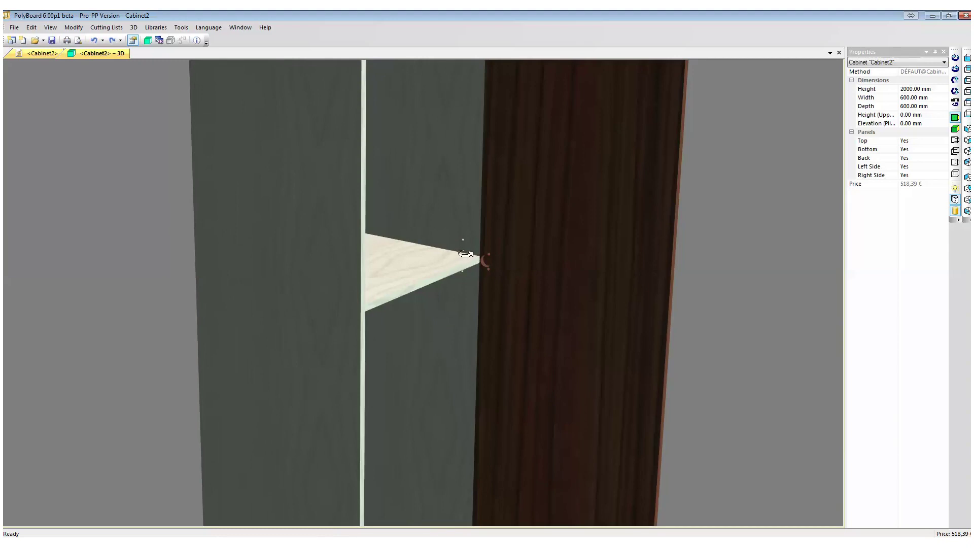
{"action": "left_click_drag", "start_coordinate": [441, 289], "coordinate": [432, 274]}
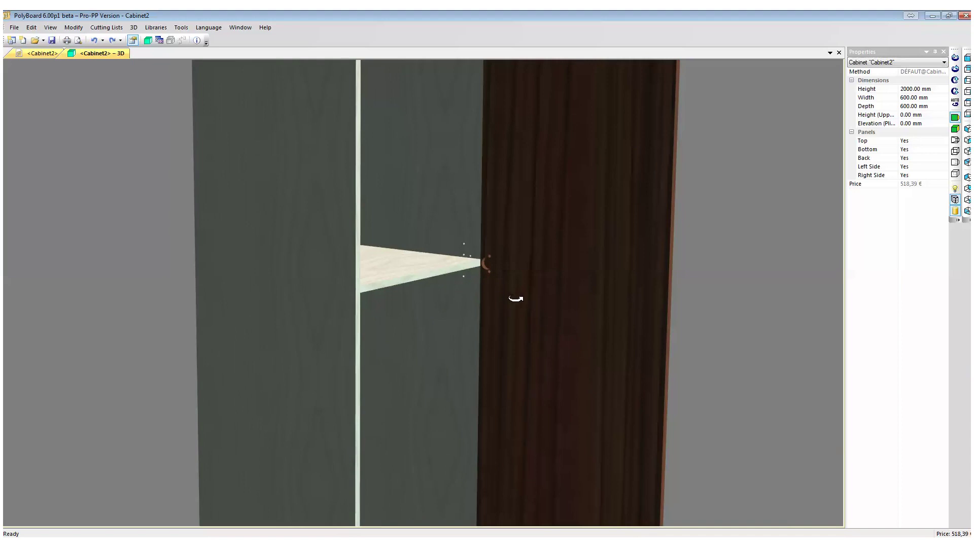
{"action": "scroll", "coordinate": [515, 298], "scroll_direction": "down", "scroll_amount": 5}
{"action": "scroll", "coordinate": [515, 298], "scroll_direction": "up", "scroll_amount": 5}
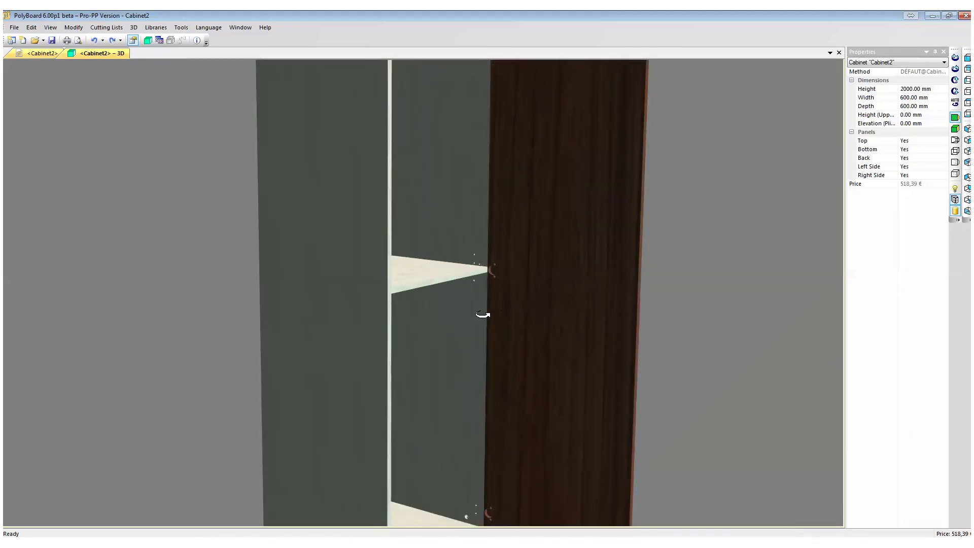
{"action": "left_click_drag", "start_coordinate": [482, 315], "coordinate": [498, 318]}
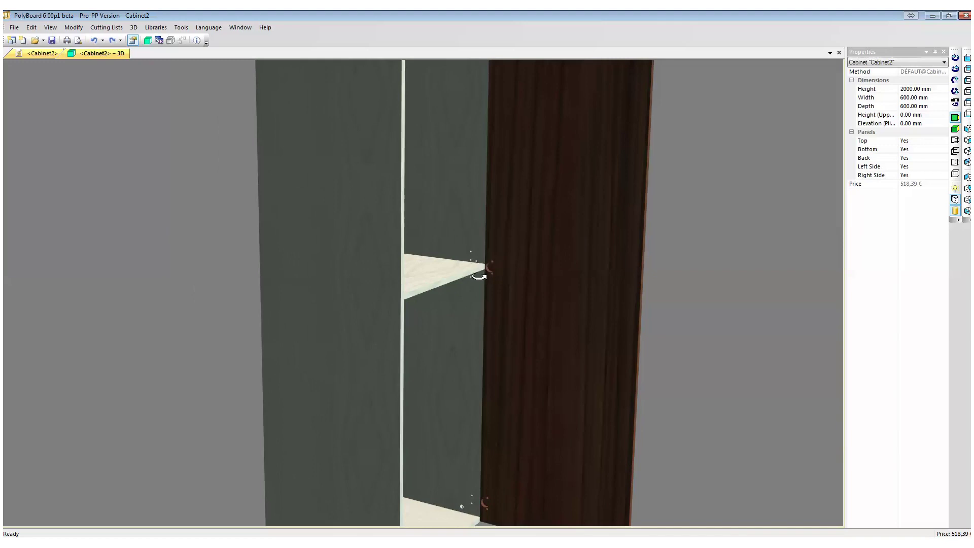
{"action": "scroll", "coordinate": [489, 274], "scroll_direction": "down", "scroll_amount": 5}
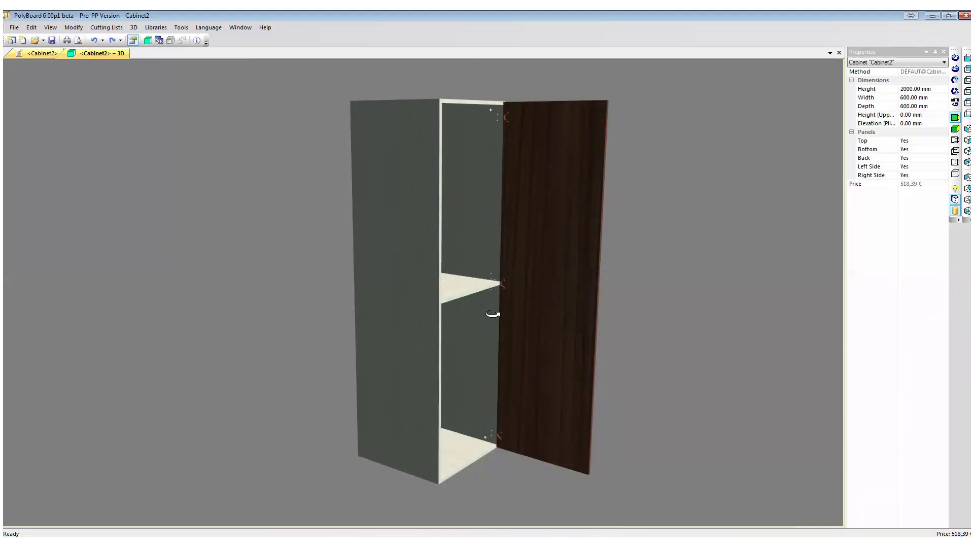
{"action": "scroll", "coordinate": [513, 314], "scroll_direction": "up", "scroll_amount": 5}
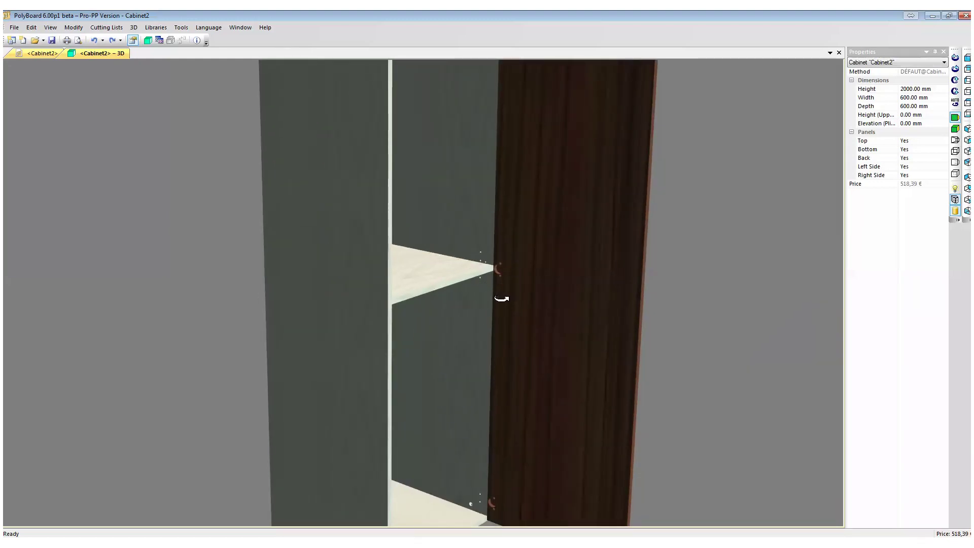
- Open the fitting links list for the right side of the single door in the cabinet drawing
{"action": "left_click", "coordinate": [32, 54]}
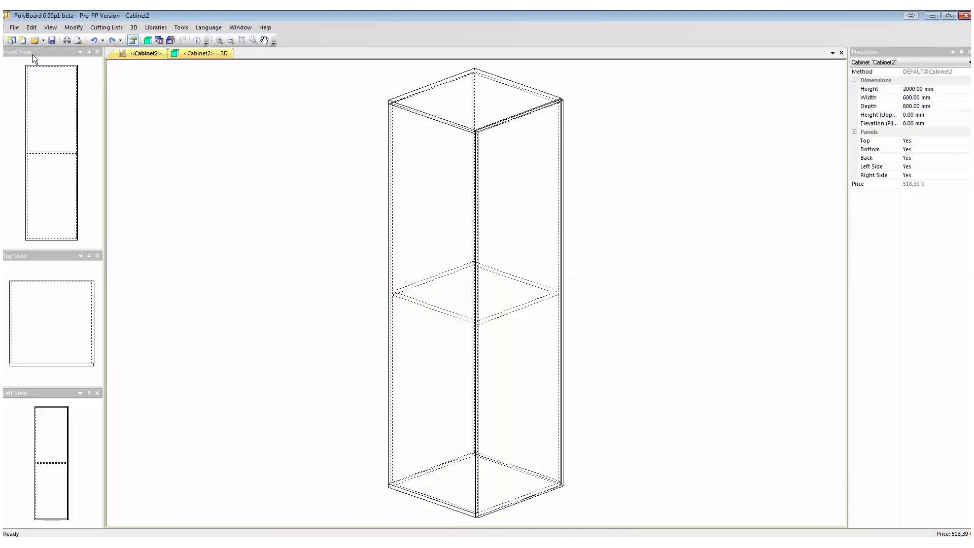
{"action": "left_click", "coordinate": [561, 100]}
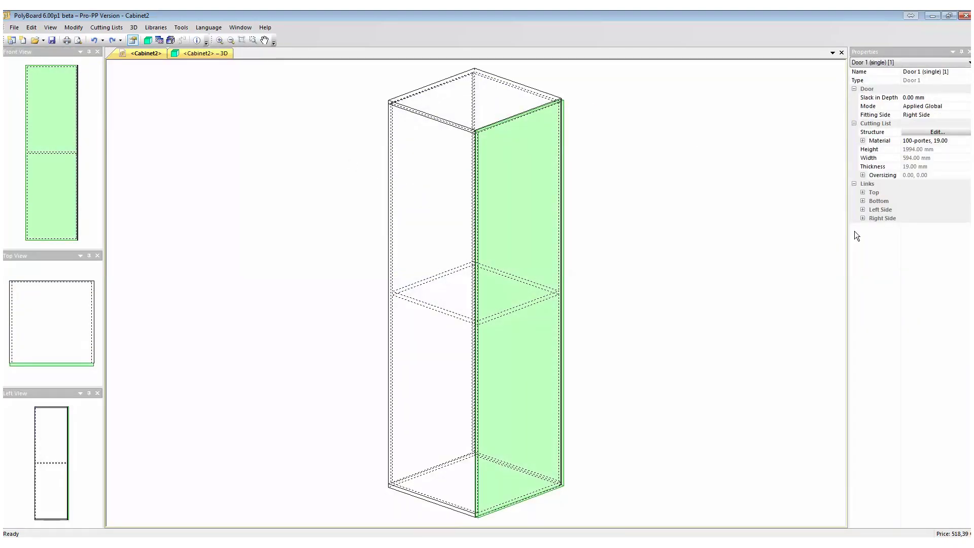
{"action": "left_click", "coordinate": [862, 218]}
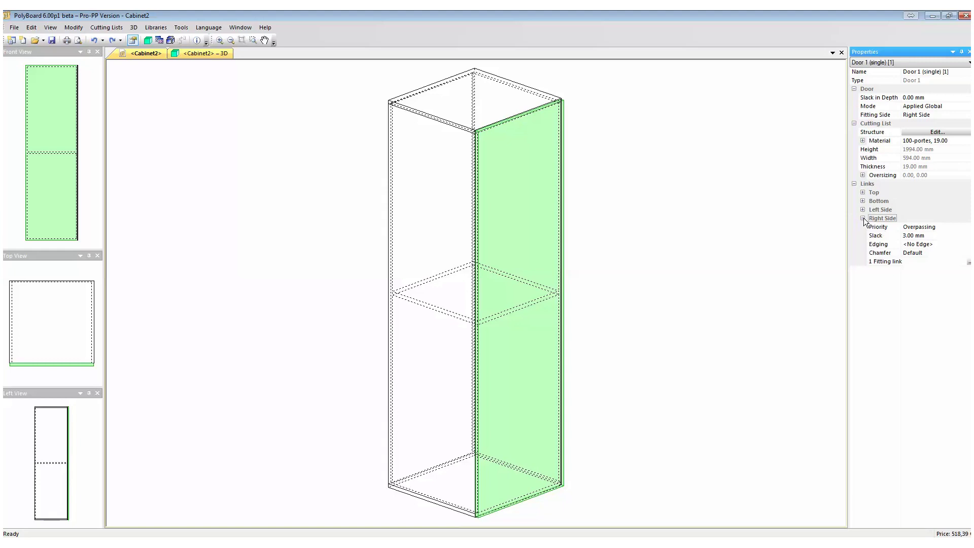
{"action": "left_click", "coordinate": [968, 263]}
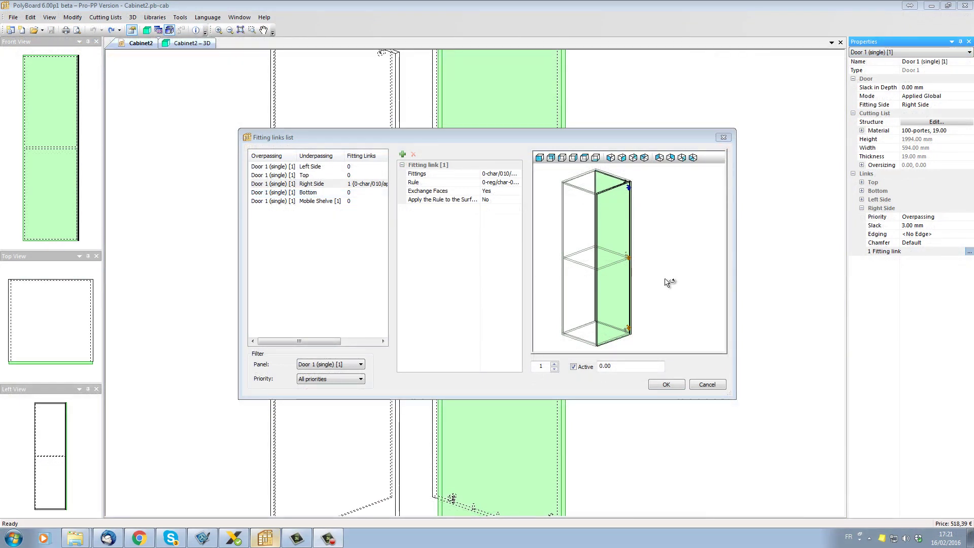
- Examine the top hinge and its drillings on the door in the fitting link preview
{"action": "left_click", "coordinate": [649, 244]}
{"action": "scroll", "coordinate": [651, 246], "scroll_direction": "up", "scroll_amount": 3}
{"action": "middle_click_drag", "start_coordinate": [653, 267], "coordinate": [662, 349]}
{"action": "middle_click_drag", "start_coordinate": [637, 224], "coordinate": [658, 219]}
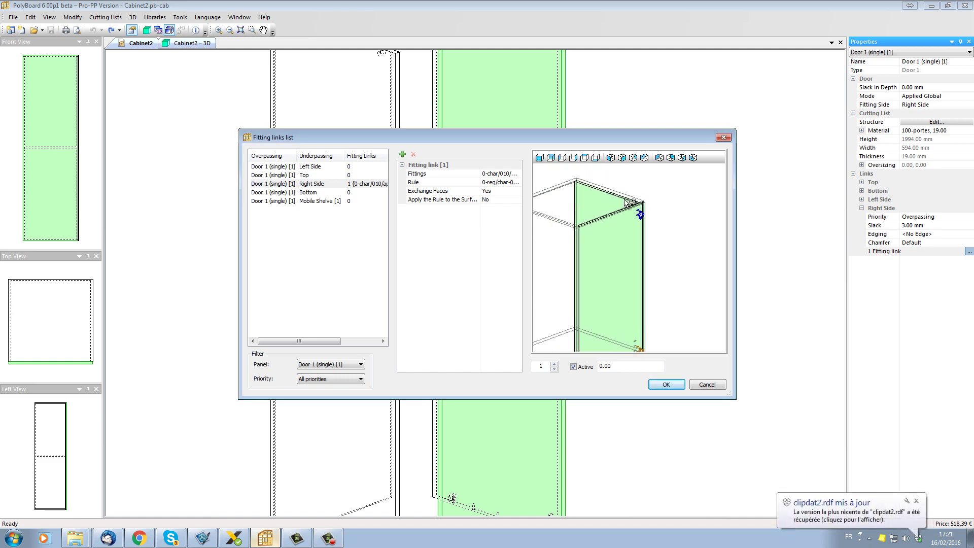
{"action": "left_click_drag", "start_coordinate": [628, 202], "coordinate": [651, 221]}
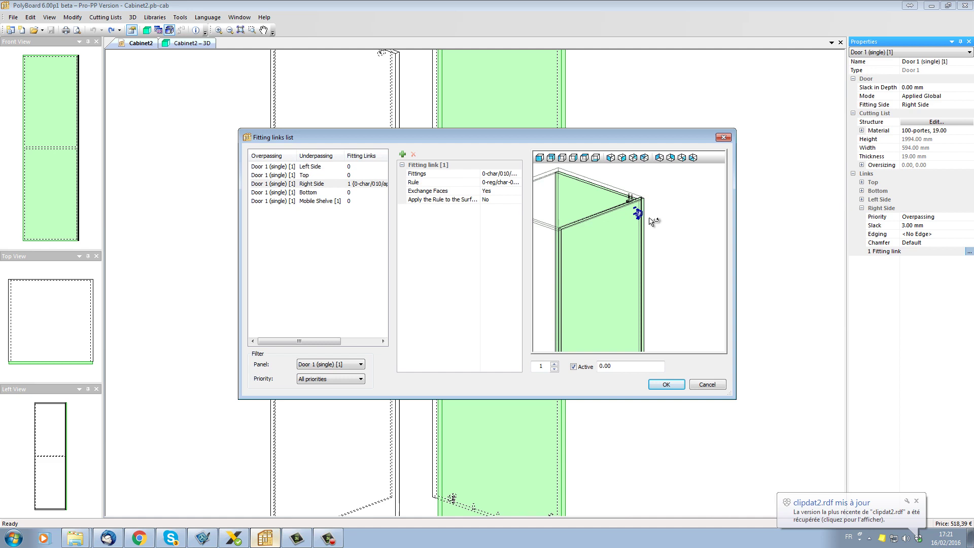
{"action": "scroll", "coordinate": [649, 218], "scroll_direction": "down", "scroll_amount": 1}
{"action": "middle_click_drag", "start_coordinate": [653, 224], "coordinate": [649, 253]}
{"action": "scroll", "coordinate": [648, 252], "scroll_direction": "up", "scroll_amount": 3}
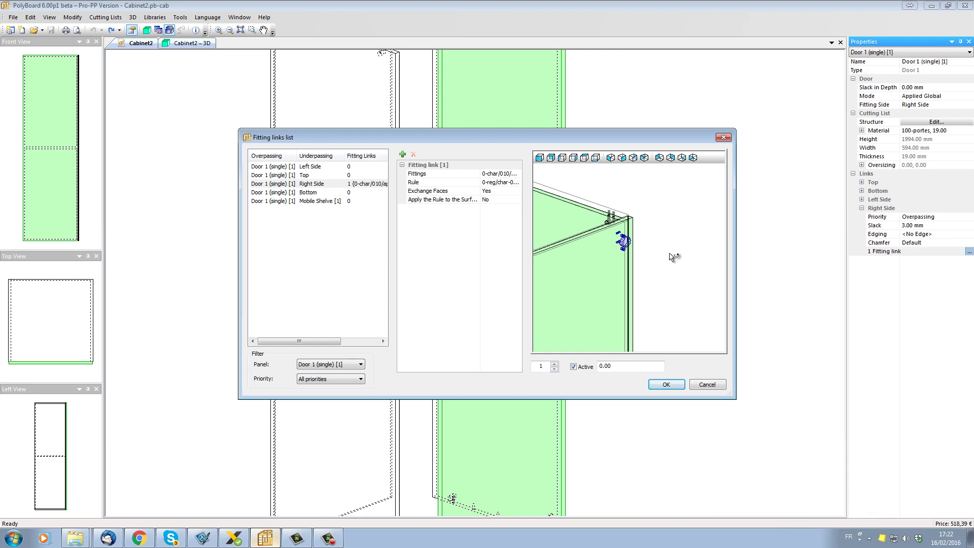
{"action": "scroll", "coordinate": [654, 247], "scroll_direction": "down", "scroll_amount": 3}
{"action": "scroll", "coordinate": [654, 247], "scroll_direction": "up", "scroll_amount": 4}
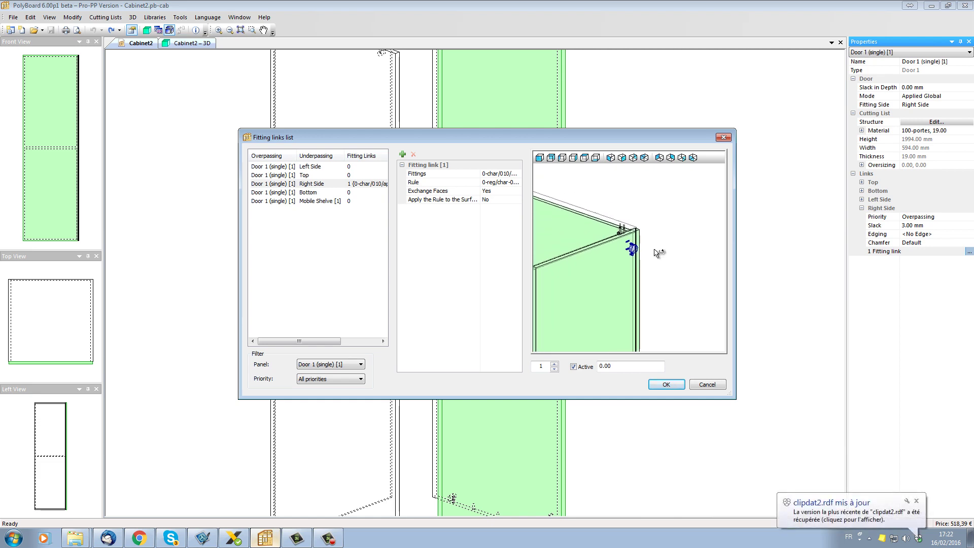
{"action": "scroll", "coordinate": [647, 247], "scroll_direction": "up", "scroll_amount": 2}
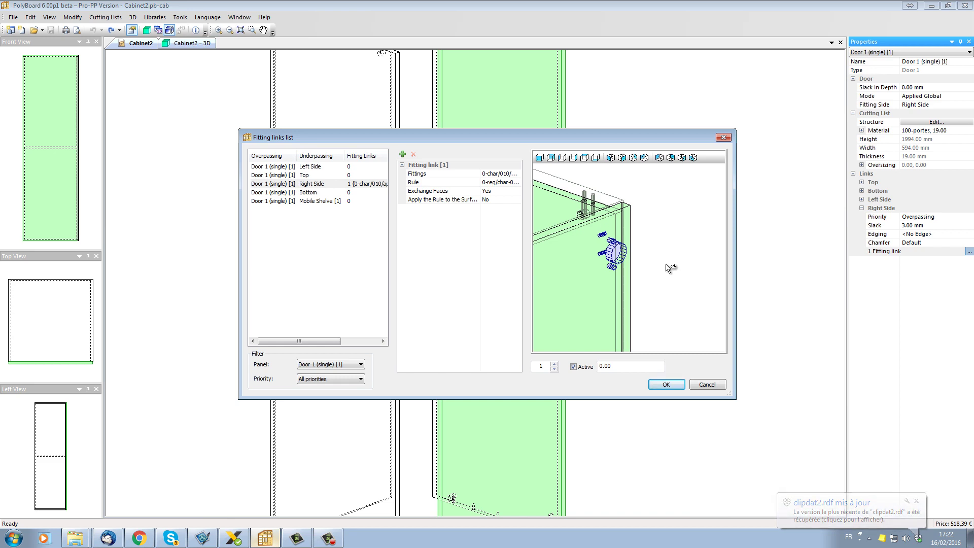
{"action": "scroll", "coordinate": [669, 268], "scroll_direction": "down", "scroll_amount": 2}
{"action": "scroll", "coordinate": [670, 267], "scroll_direction": "down", "scroll_amount": 5}
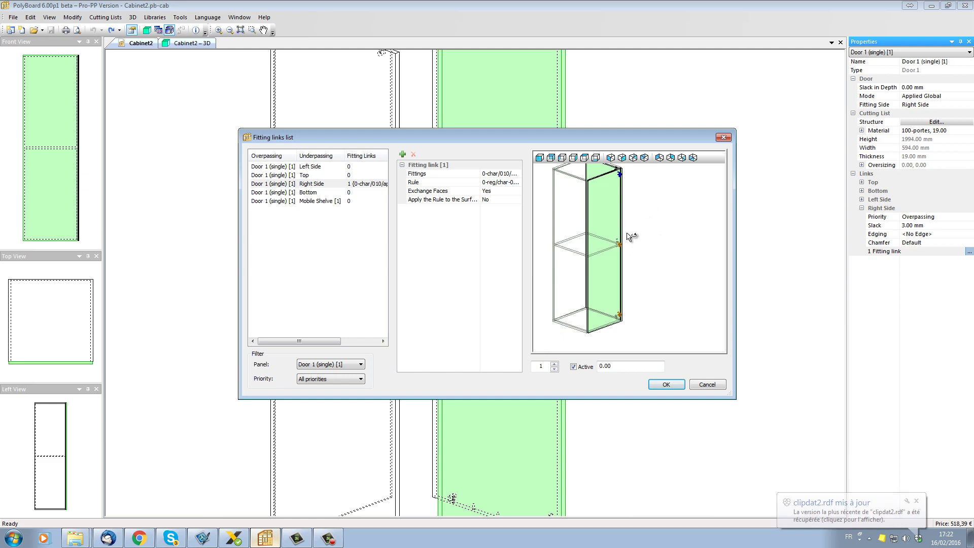
{"action": "middle_click_drag", "start_coordinate": [636, 263], "coordinate": [633, 287]}
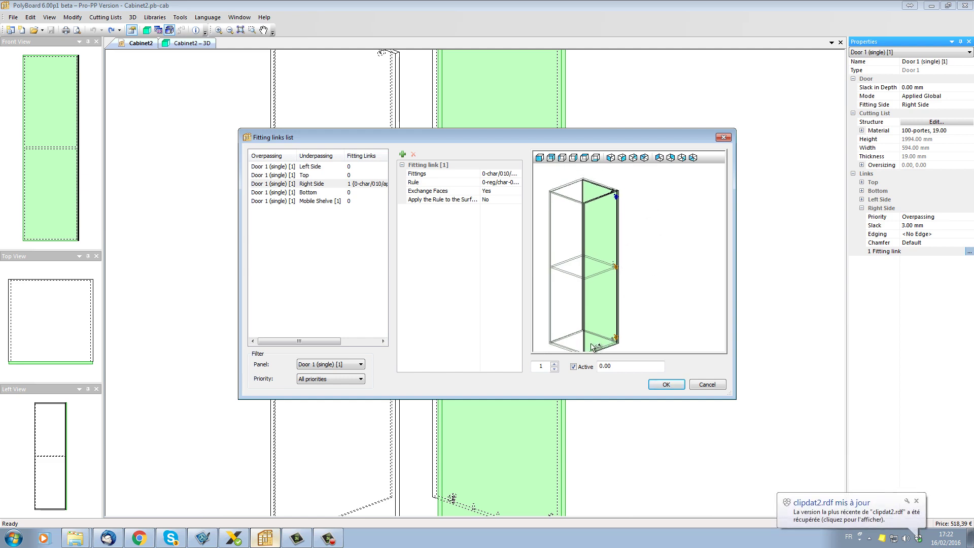
- Select fitting 2, the middle hinge beside the shelf, and show it close up in the preview
{"action": "left_click", "coordinate": [555, 364]}
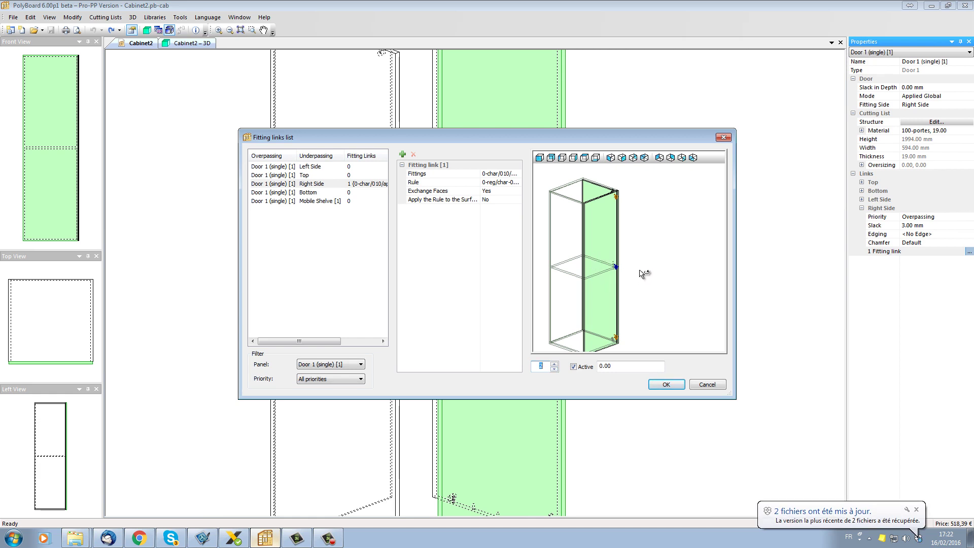
{"action": "left_click", "coordinate": [634, 287]}
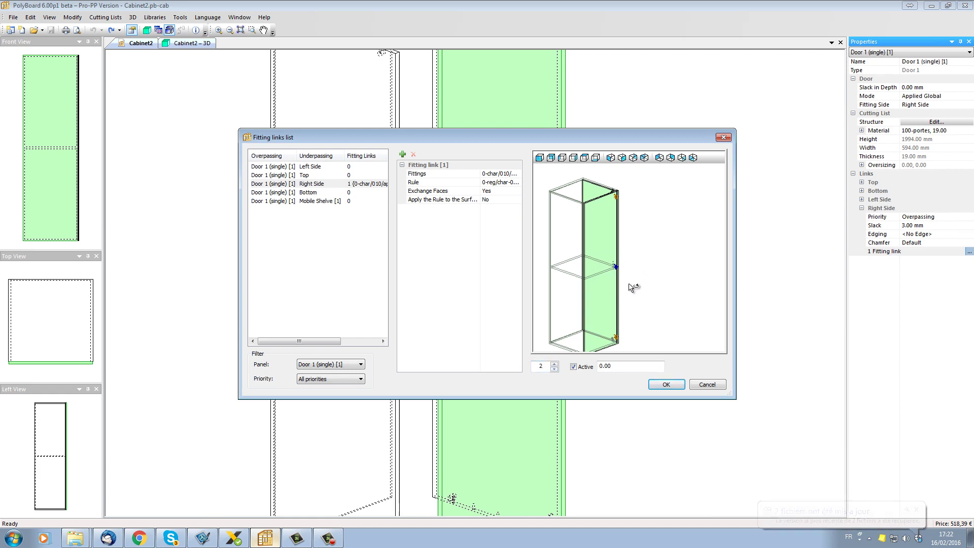
{"action": "scroll", "coordinate": [635, 282], "scroll_direction": "up", "scroll_amount": 3}
{"action": "scroll", "coordinate": [622, 261], "scroll_direction": "up", "scroll_amount": 2}
{"action": "mouse_move", "coordinate": [623, 261]}
{"action": "middle_mouse_down"}
{"action": "mouse_move", "coordinate": [654, 277]}
{"action": "mouse_move", "coordinate": [701, 274]}
{"action": "middle_mouse_up"}
{"action": "scroll", "coordinate": [655, 276], "scroll_direction": "up", "scroll_amount": 3}
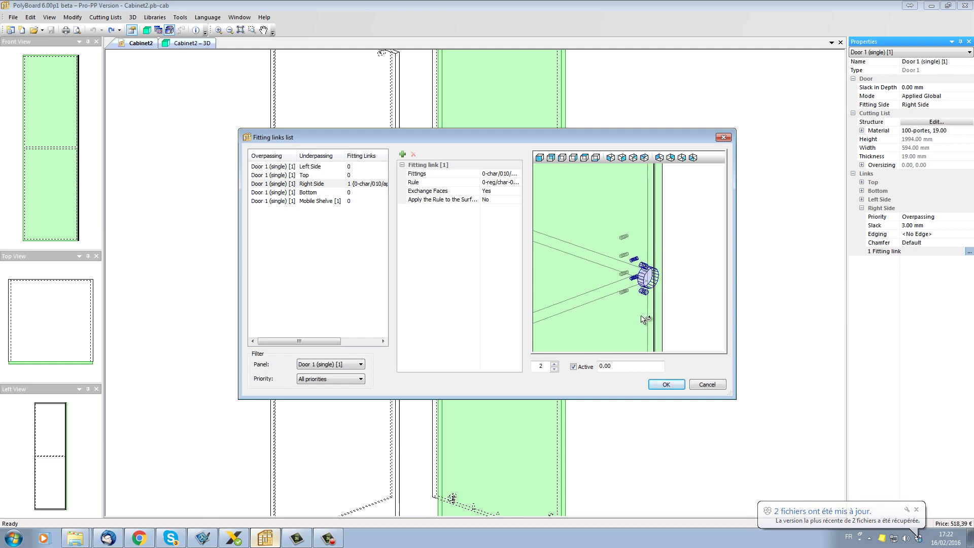
- Keep the middle hinge active, set its offset to -100, and accept the fitting link changes
{"action": "left_click", "coordinate": [573, 366]}
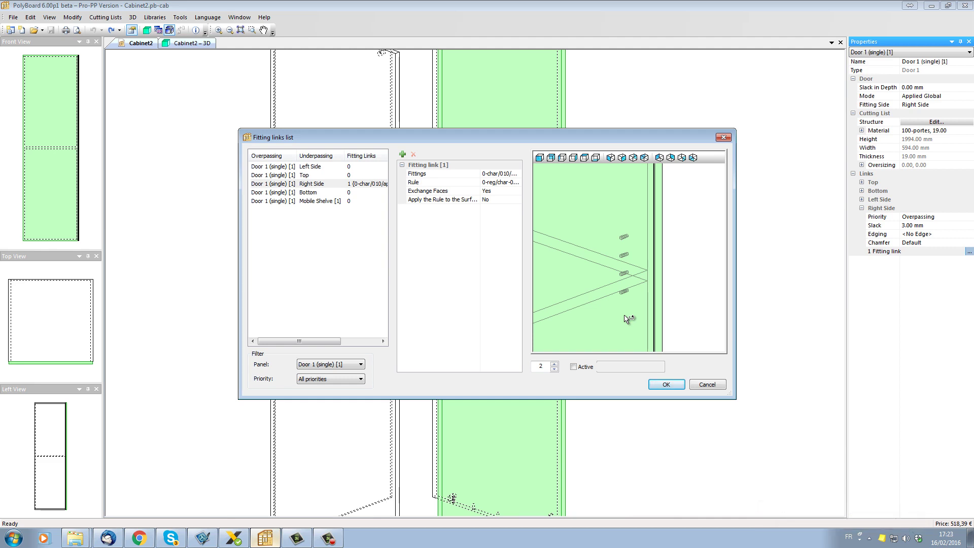
{"action": "left_click", "coordinate": [574, 367]}
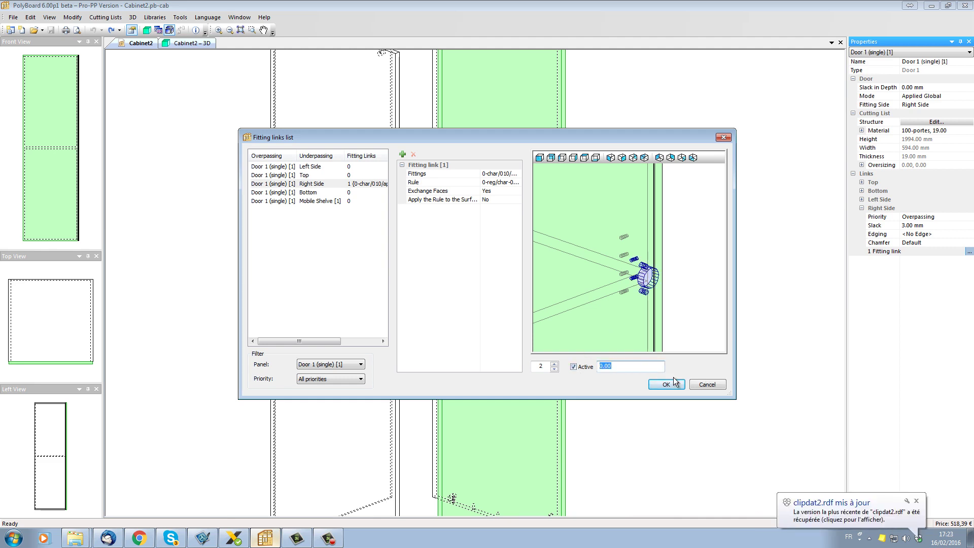
{"action": "type", "text": "100"}
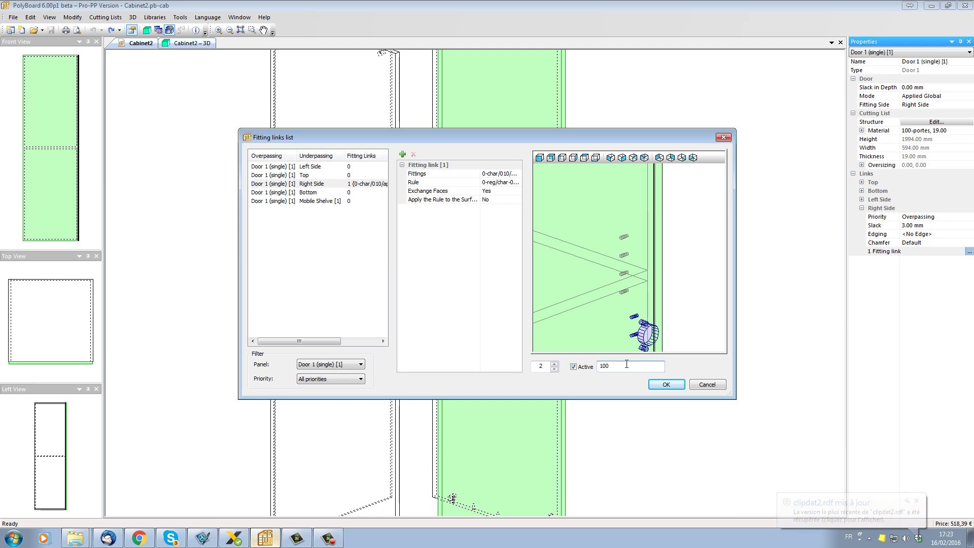
{"action": "key", "text": "Home"}
{"action": "type", "text": "-"}
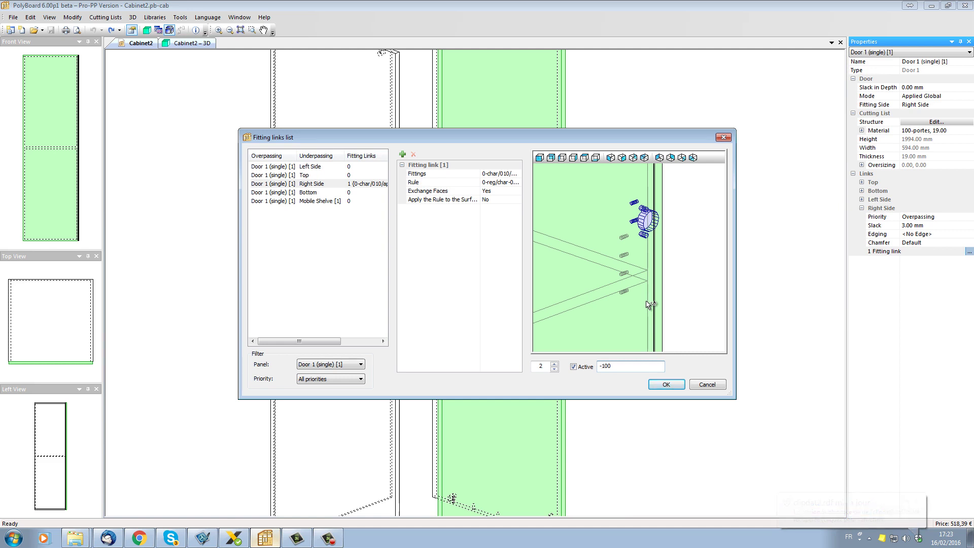
{"action": "left_click", "coordinate": [670, 383]}
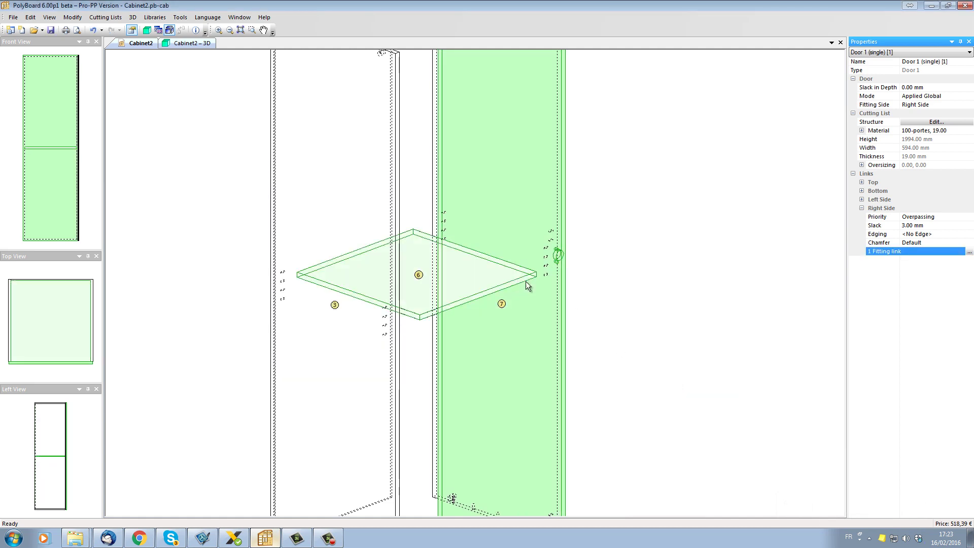
- Check the middle hinge's position relative to the shelf fittings in the cabinet's 3D view
{"action": "left_click", "coordinate": [193, 43]}
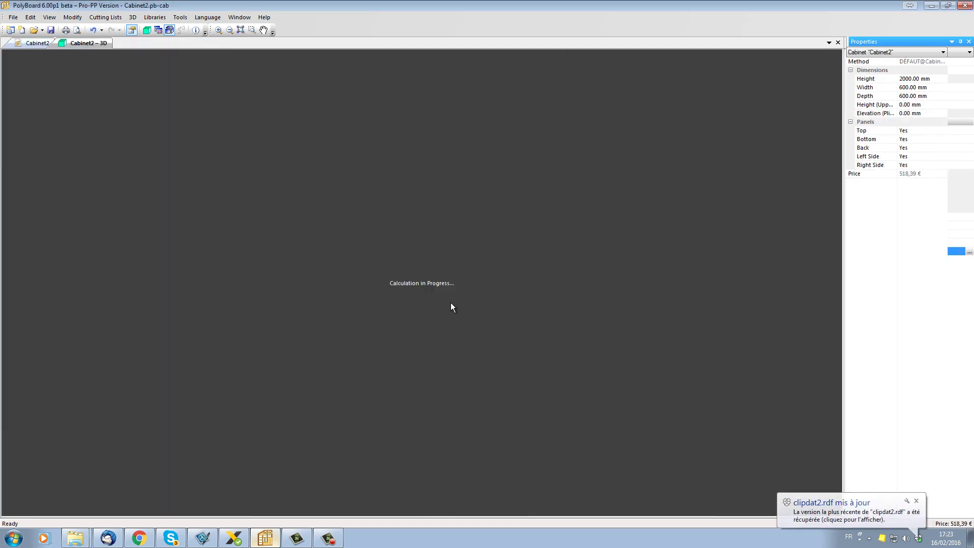
{"action": "scroll", "coordinate": [439, 282], "scroll_direction": "up", "scroll_amount": 4}
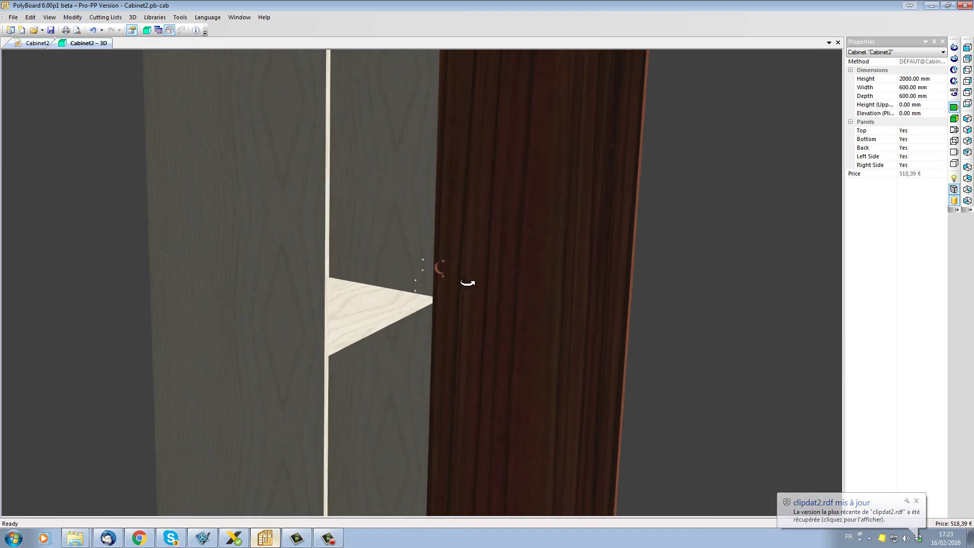
{"action": "left_click_drag", "start_coordinate": [426, 311], "coordinate": [397, 269]}
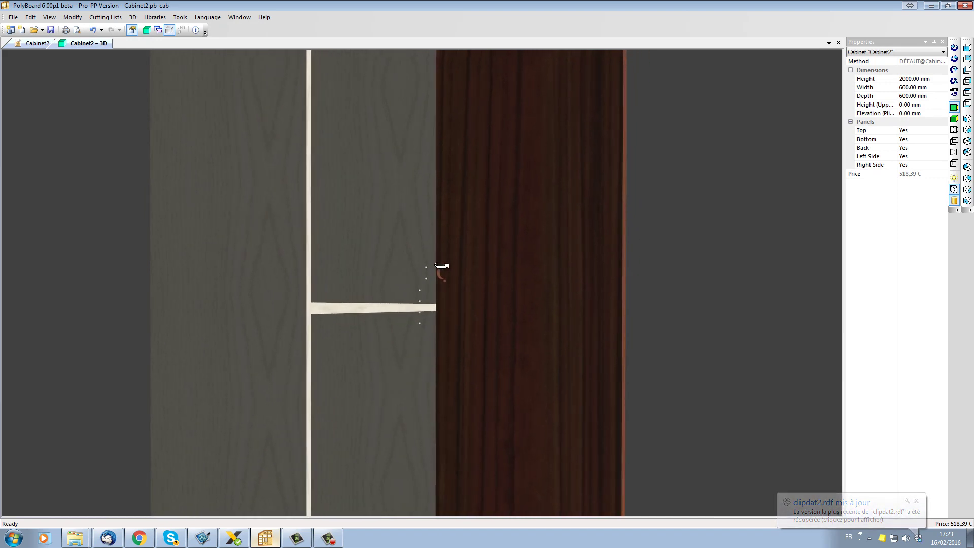
{"action": "scroll", "coordinate": [441, 267], "scroll_direction": "down", "scroll_amount": 3}
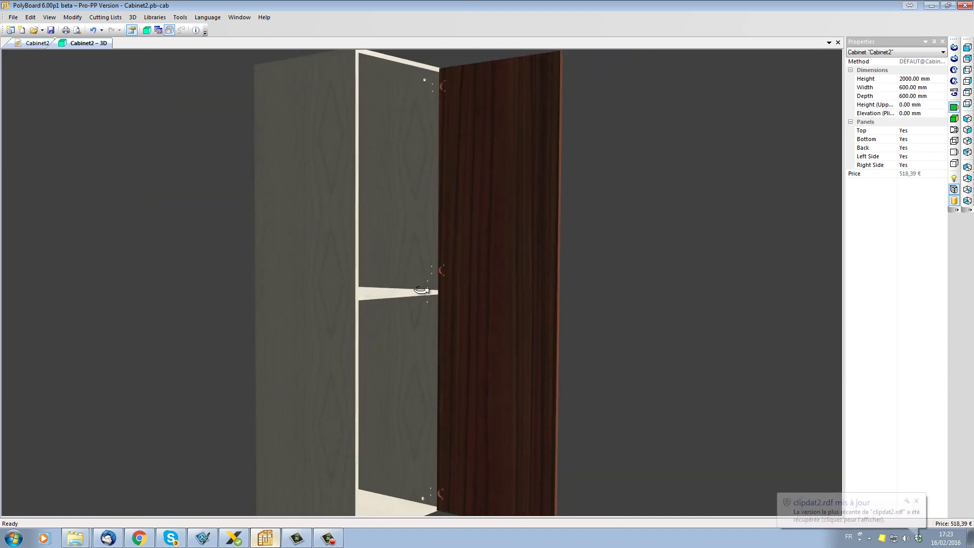
{"action": "scroll", "coordinate": [428, 263], "scroll_direction": "down", "scroll_amount": 5}
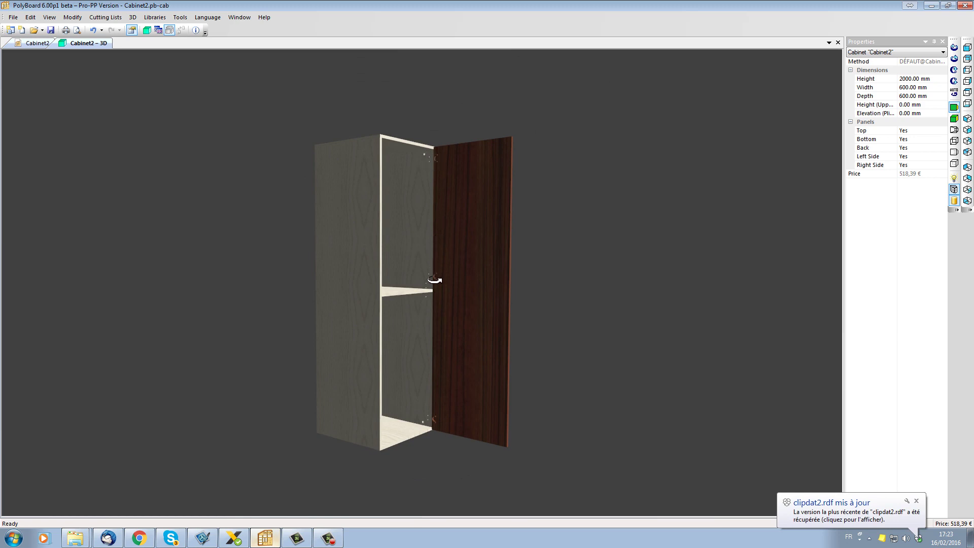
{"action": "left_click_drag", "start_coordinate": [428, 412], "coordinate": [399, 317]}
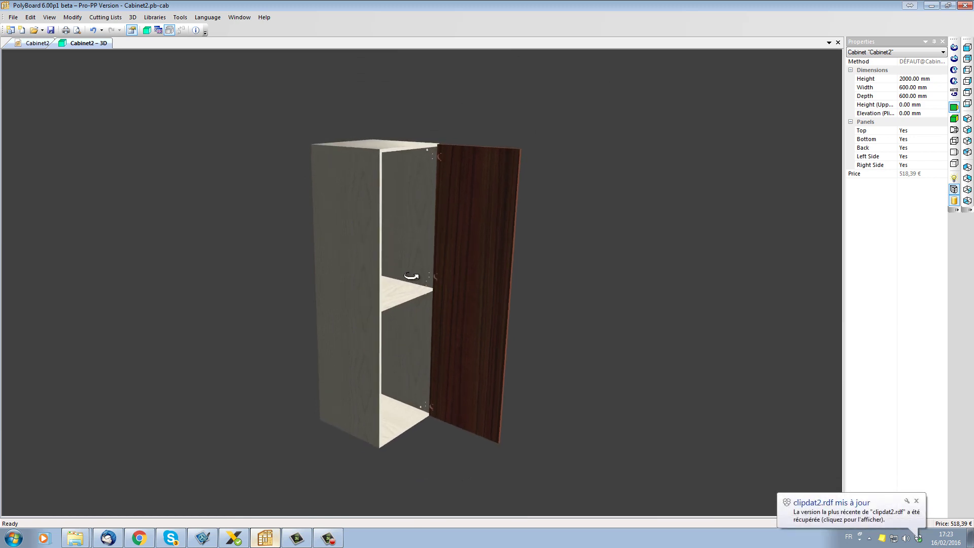
{"action": "scroll", "coordinate": [411, 275], "scroll_direction": "up", "scroll_amount": 3}
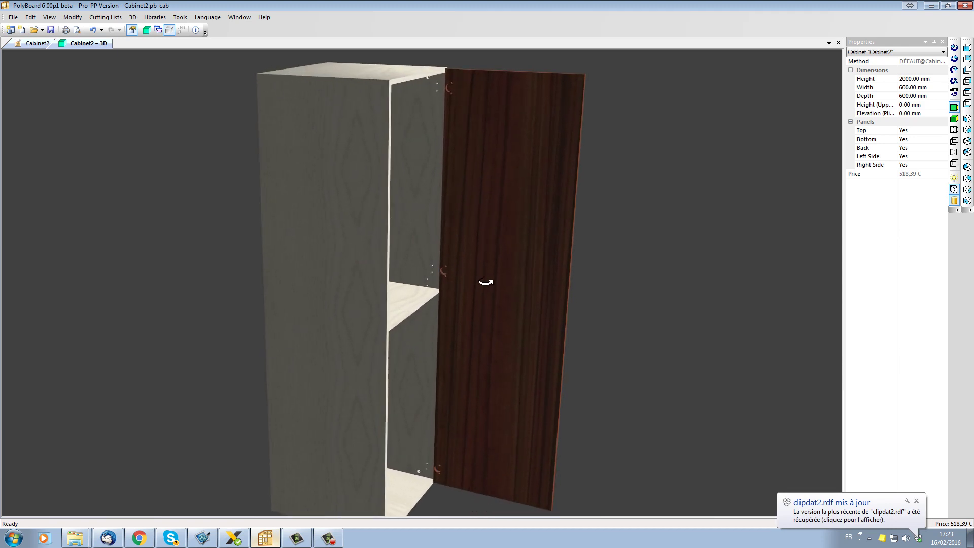